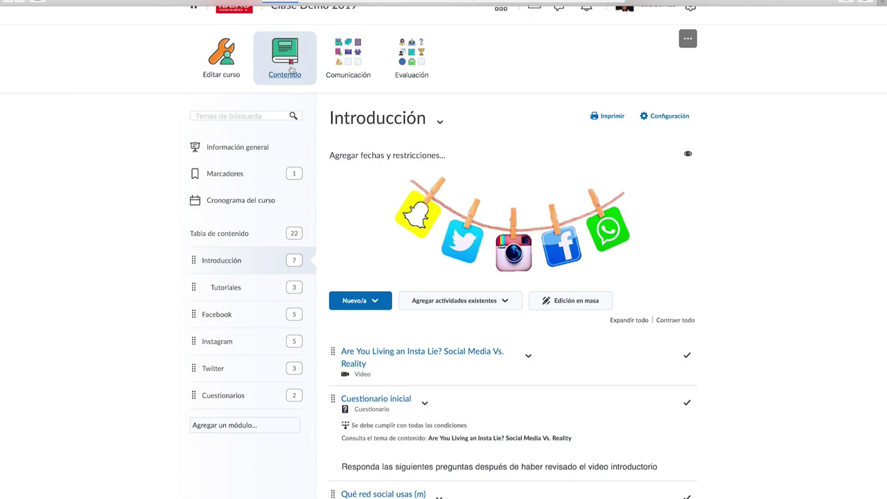
Examine the content of the Introducción module in the Clase Demo 2019 course, including its activities and the Tutoriales submodule.
click(292, 70)
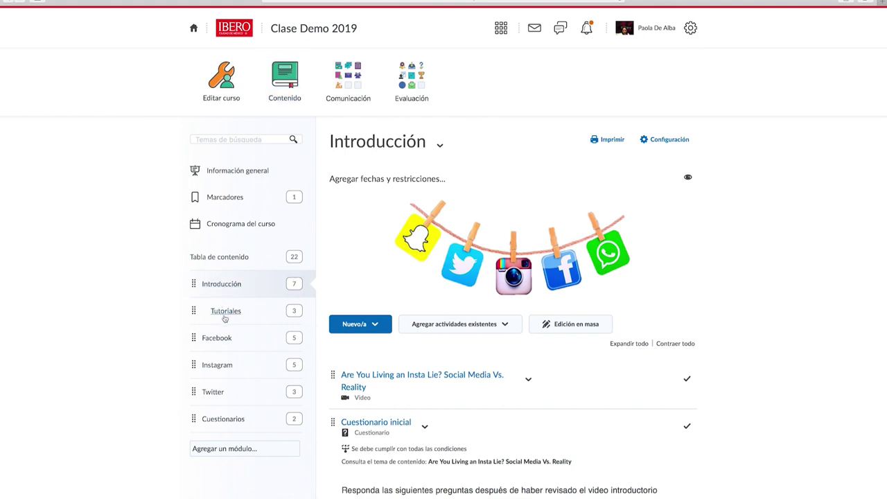
scroll(222, 317, down, 2)
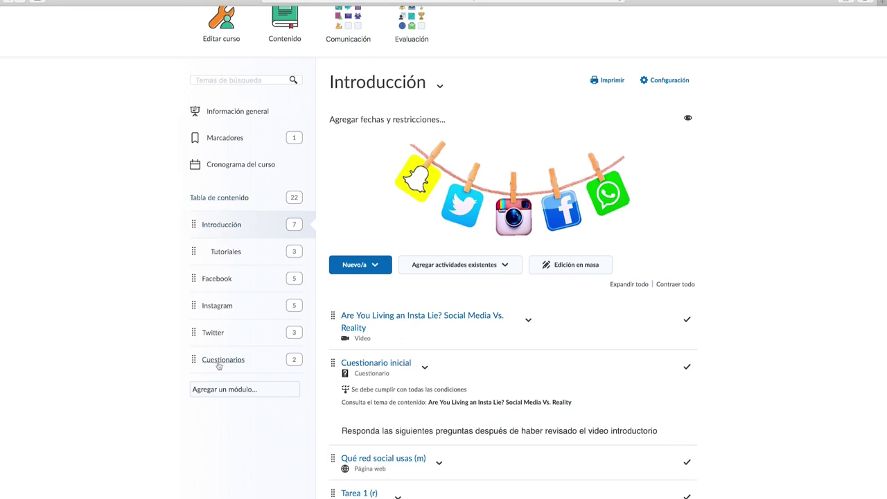
scroll(776, 366, down, 2)
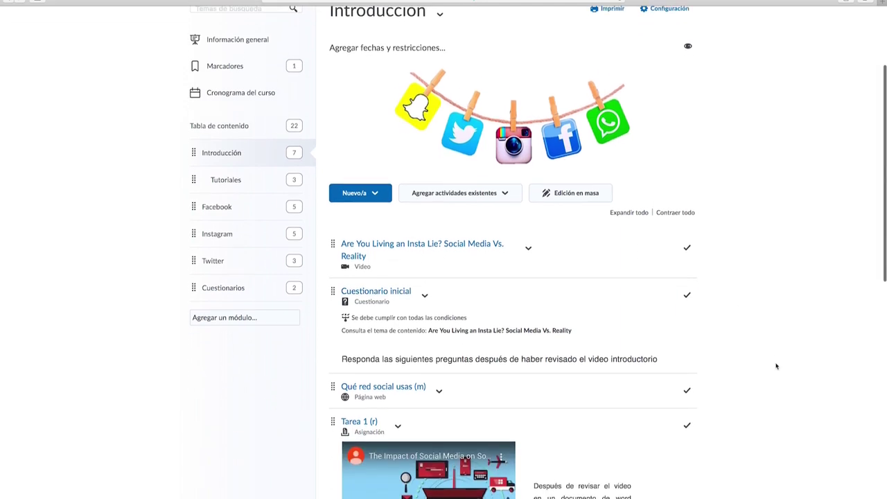
scroll(774, 366, down, 4)
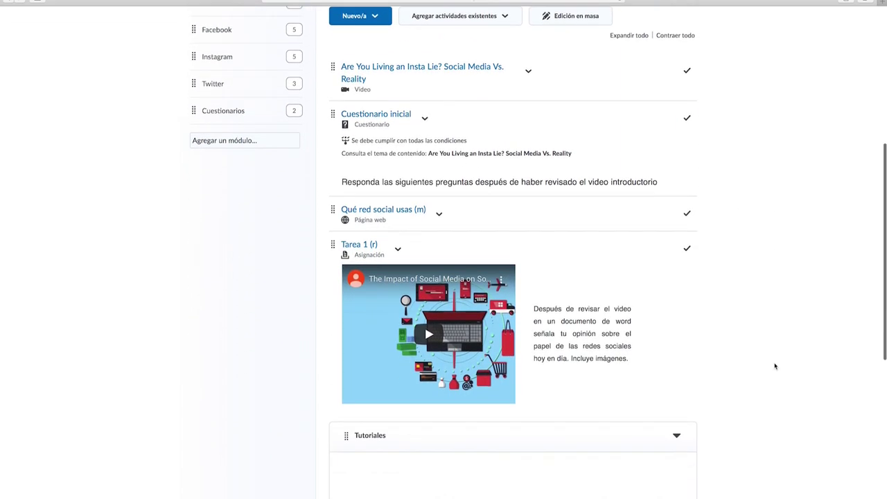
scroll(775, 365, down, 1)
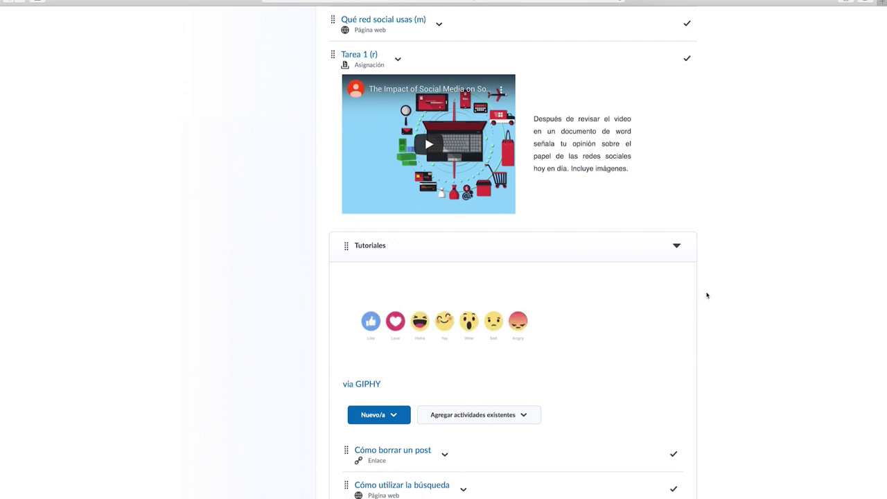
scroll(706, 296, down, 1)
scroll(706, 296, down, 1)
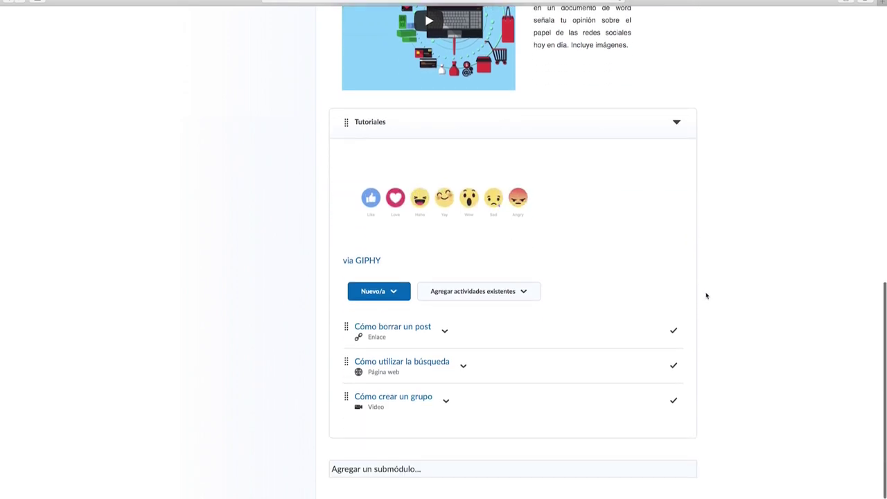
scroll(706, 296, up, 1)
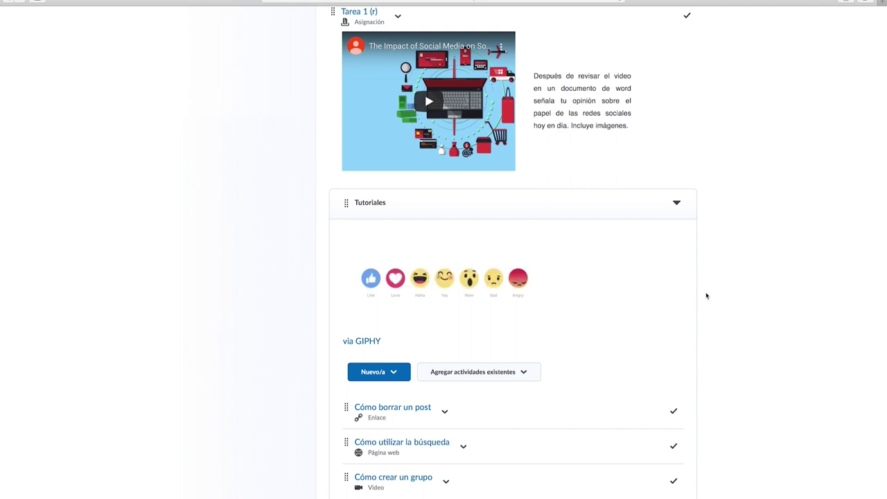
scroll(706, 296, up, 1)
scroll(707, 296, up, 6)
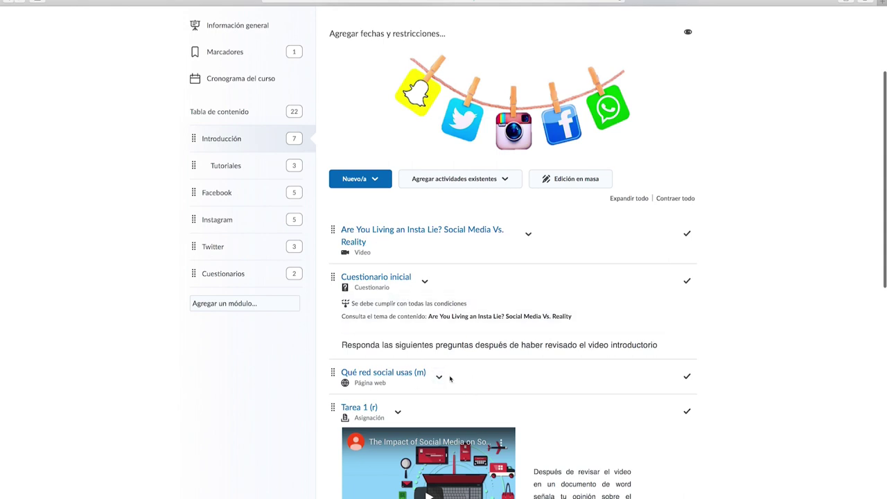
scroll(449, 378, down, 5)
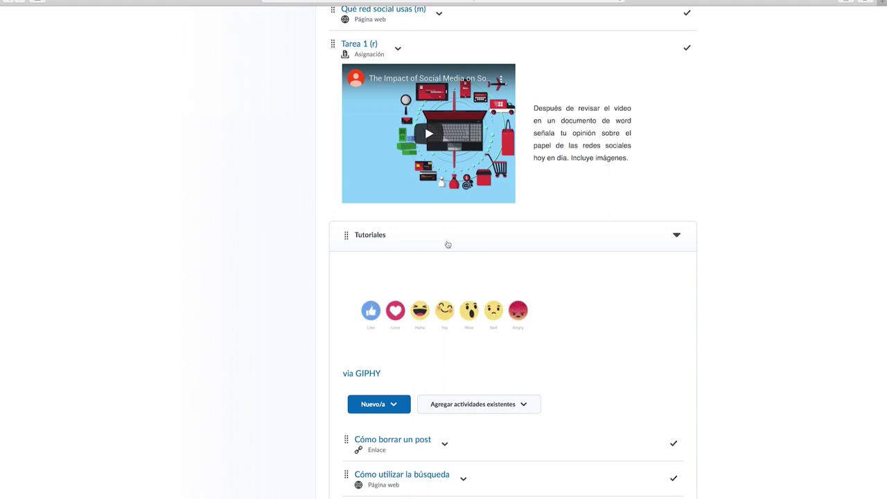
scroll(433, 242, up, 5)
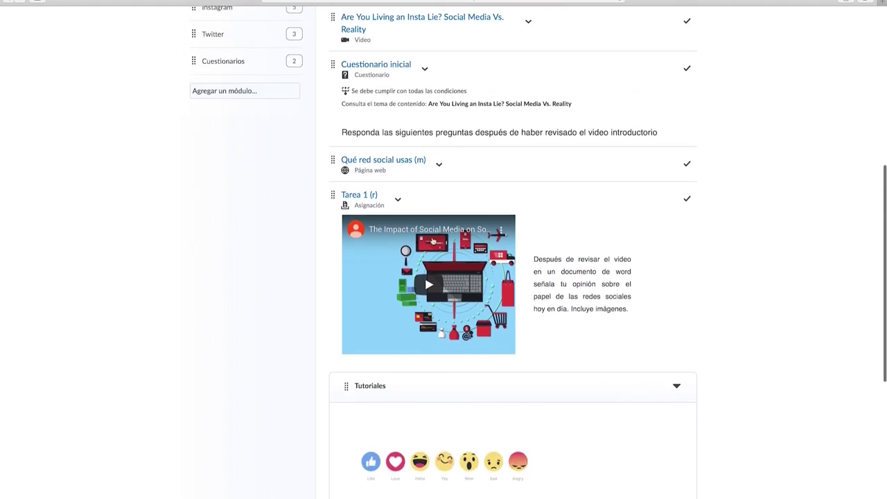
scroll(432, 240, up, 2)
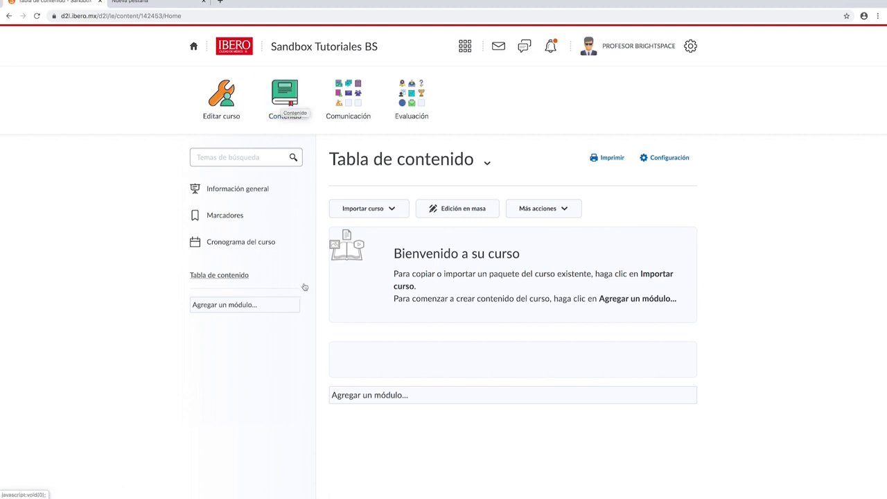
Open the Información general page of Sandbox Tutoriales BS and arrange the browser window so the desktop files are visible beside it.
click(251, 196)
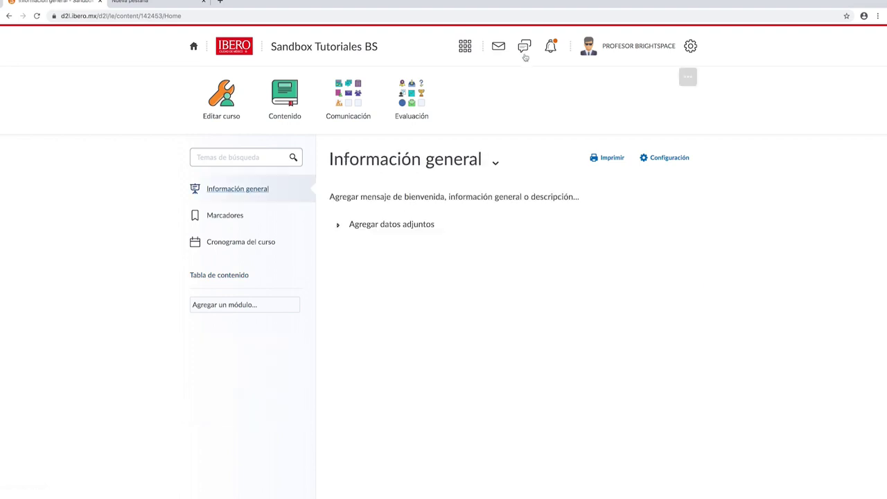
mouse_move(596, 1)
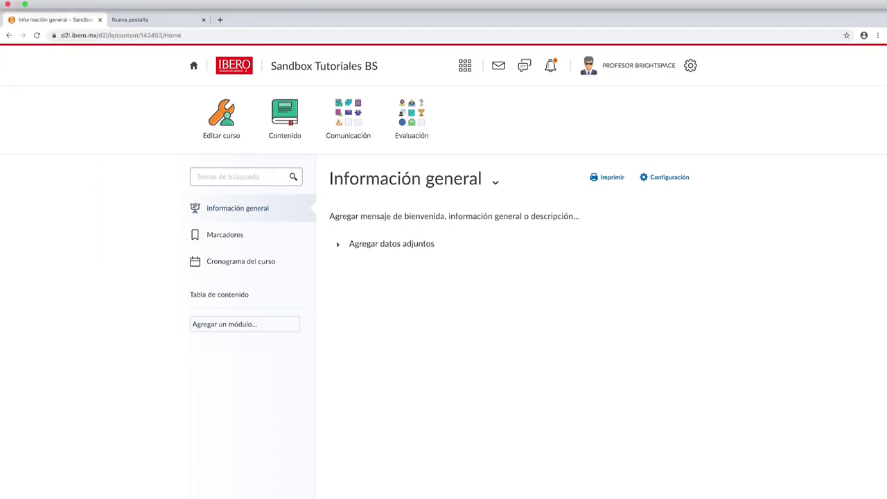
click(24, 5)
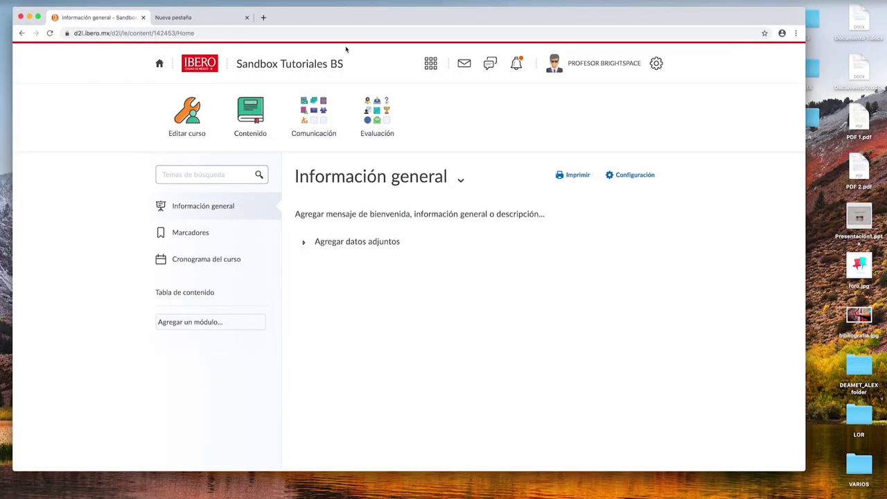
mouse_move(457, 19)
mouse_down()
mouse_move(424, 19)
mouse_move(439, 19)
mouse_up()
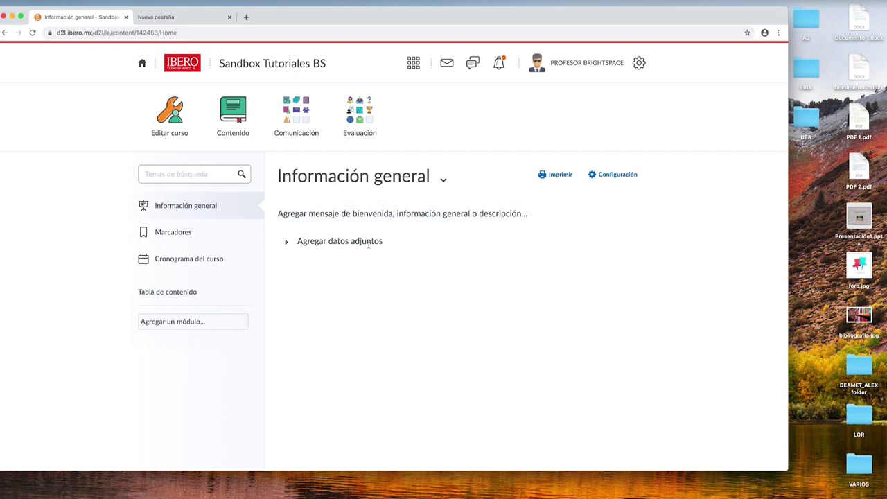
Attach PDF 1.pdf from the computer to the Información general page and review the options for its attachment.
click(444, 179)
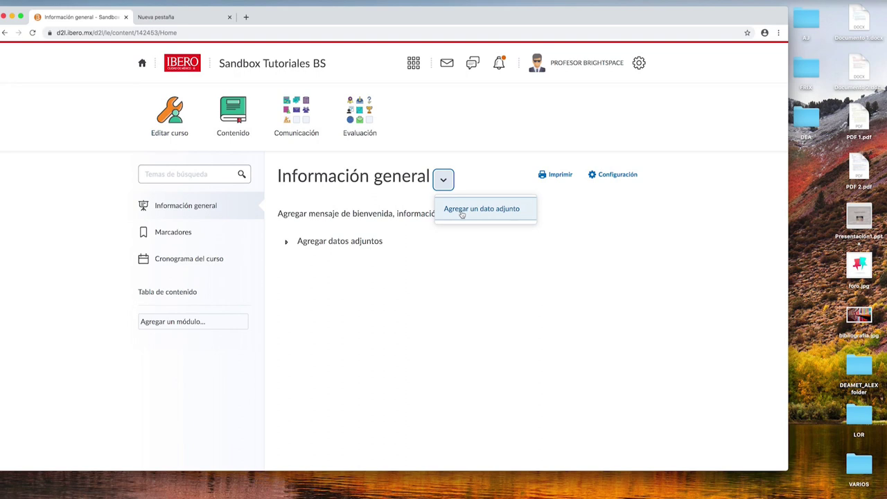
click(461, 212)
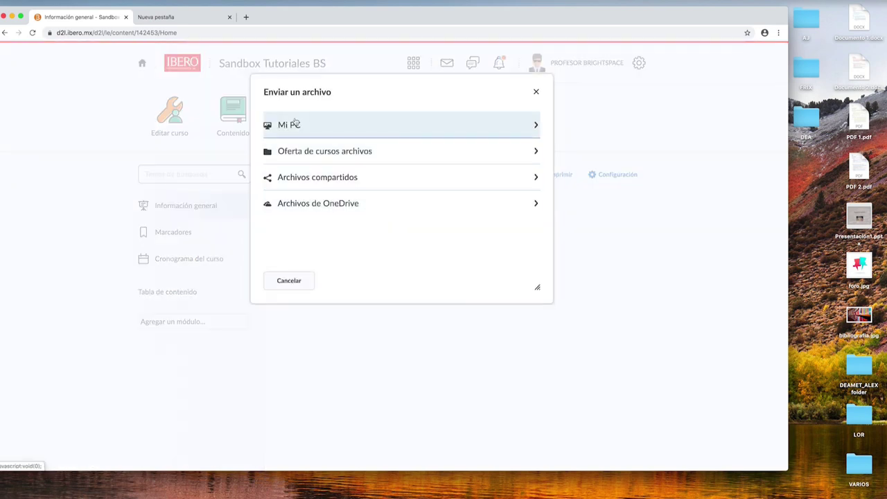
click(292, 129)
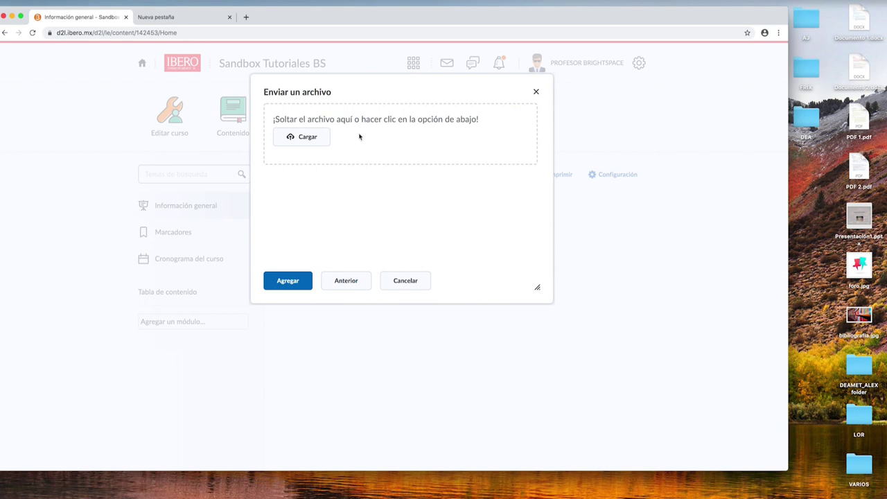
click(306, 139)
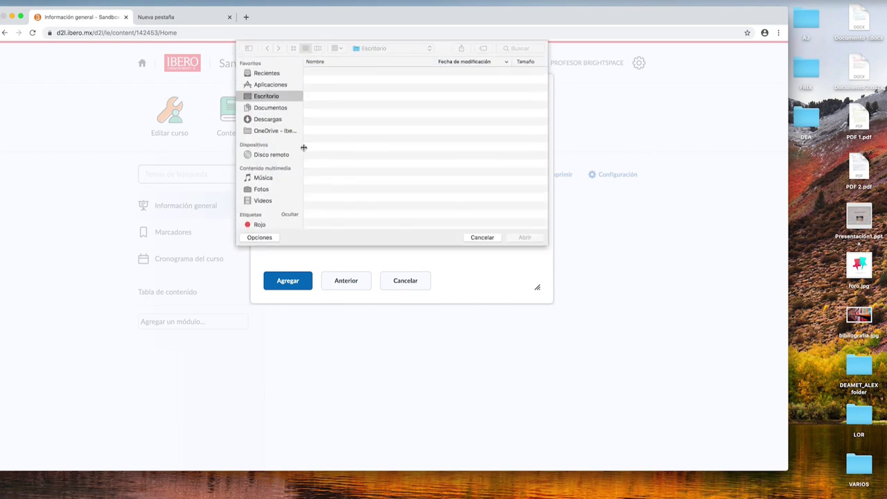
click(487, 239)
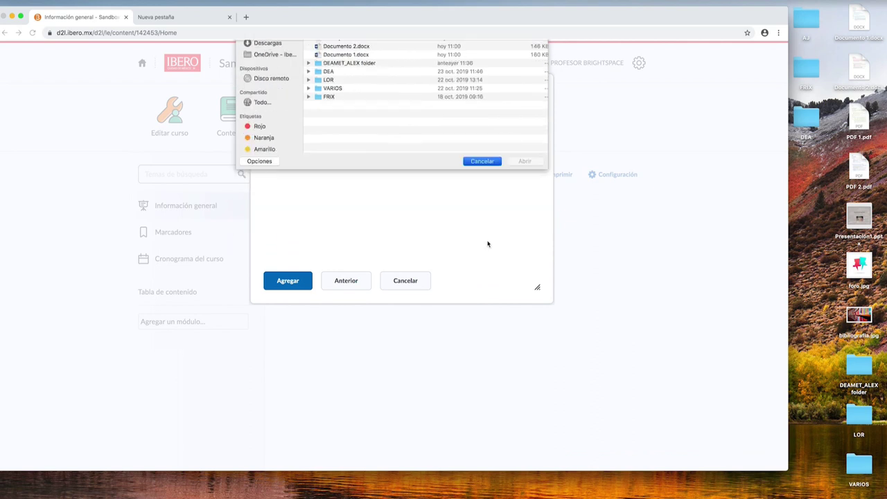
drag(859, 123, 354, 134)
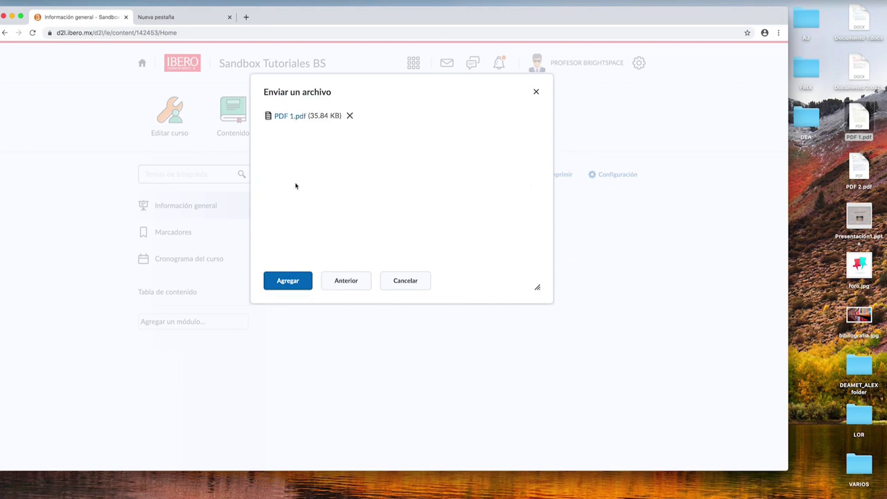
click(279, 282)
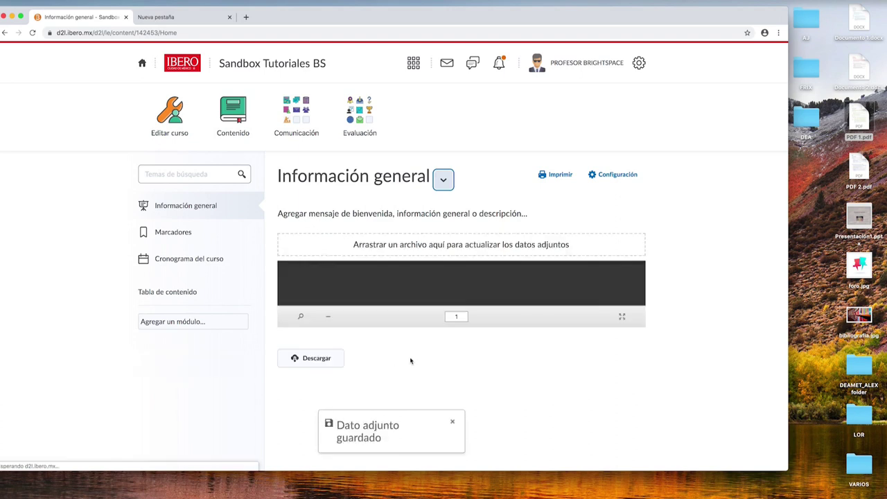
scroll(419, 361, down, 3)
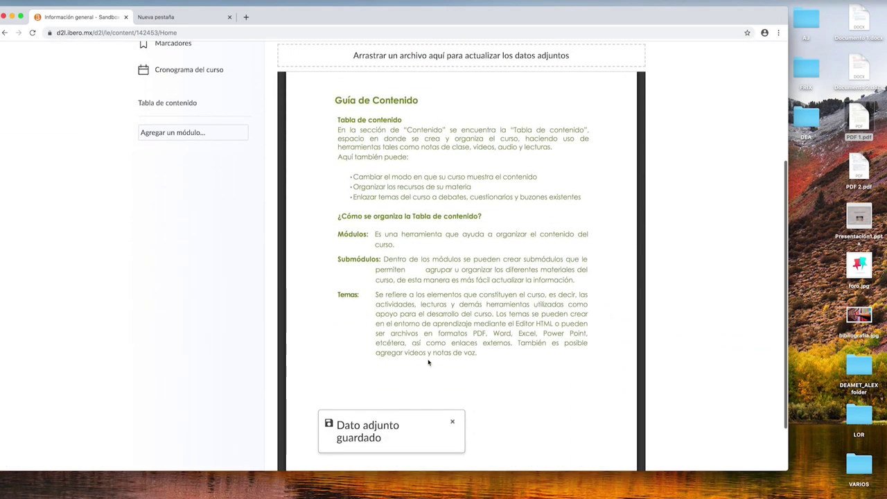
scroll(429, 361, up, 5)
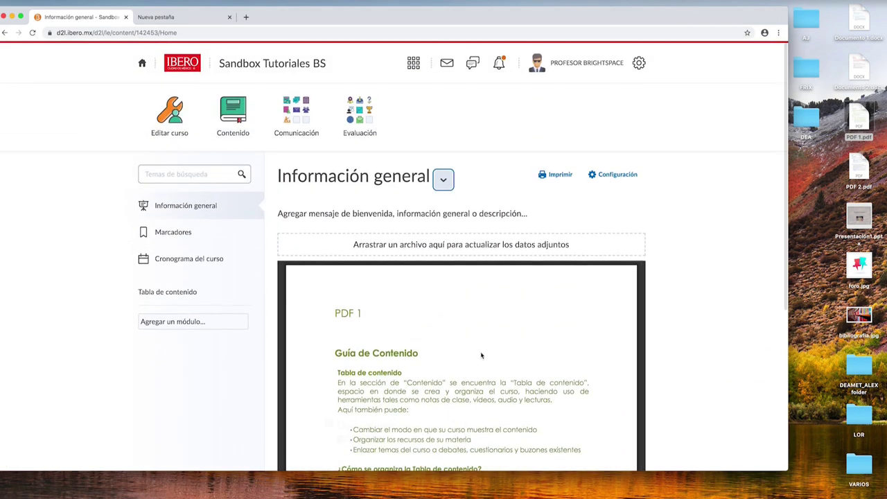
click(444, 182)
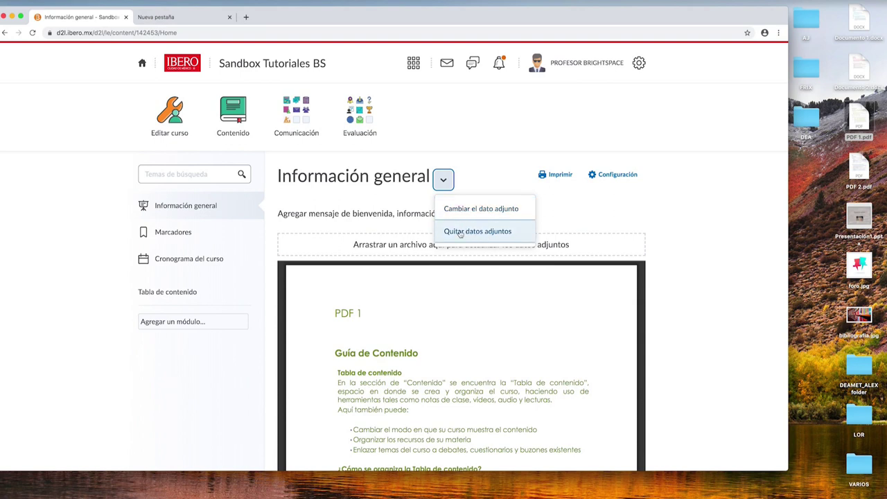
click(658, 225)
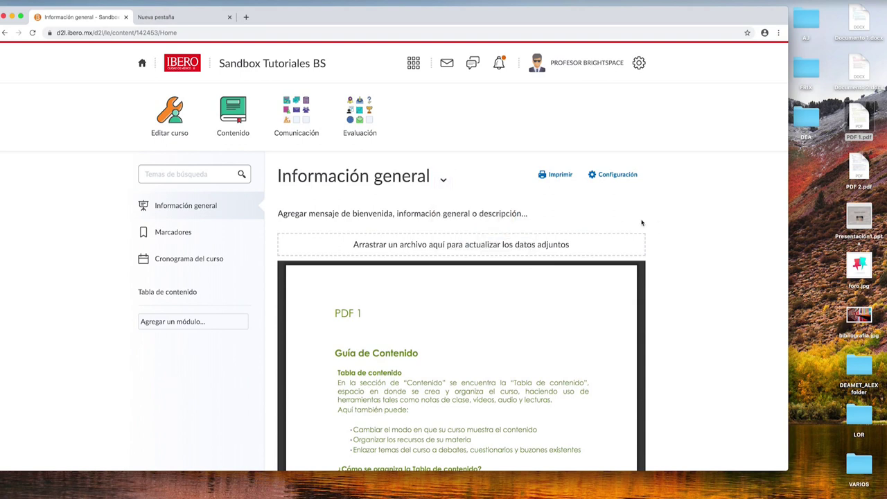
View the course's Marcadores page and its Cronograma del curso.
click(167, 241)
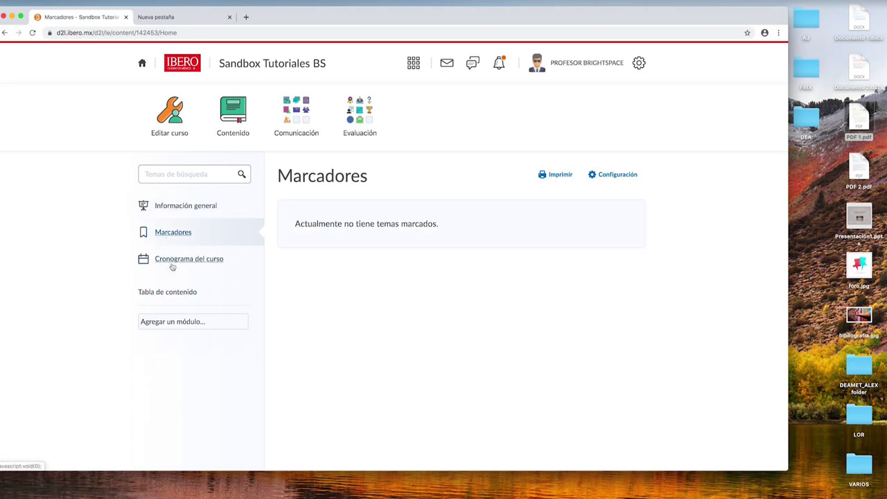
click(172, 266)
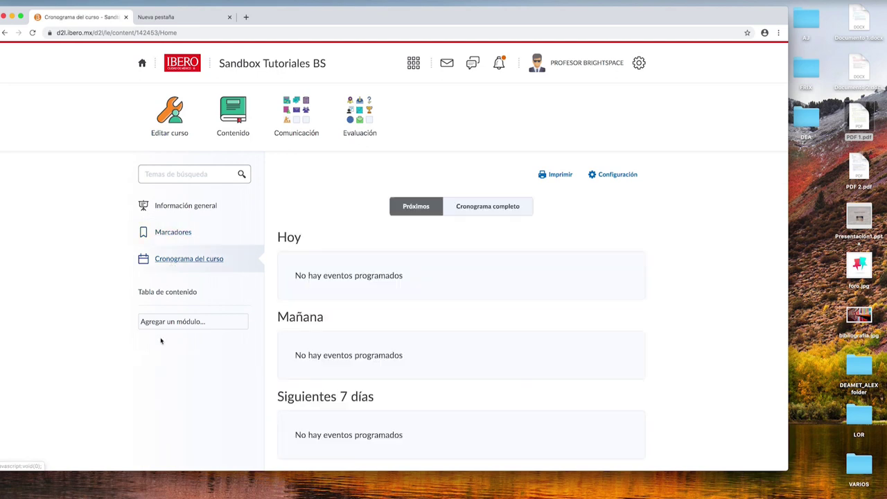
Add a module named "Lecturas" to the table of contents.
drag(158, 320, 161, 330)
click(132, 360)
click(155, 325)
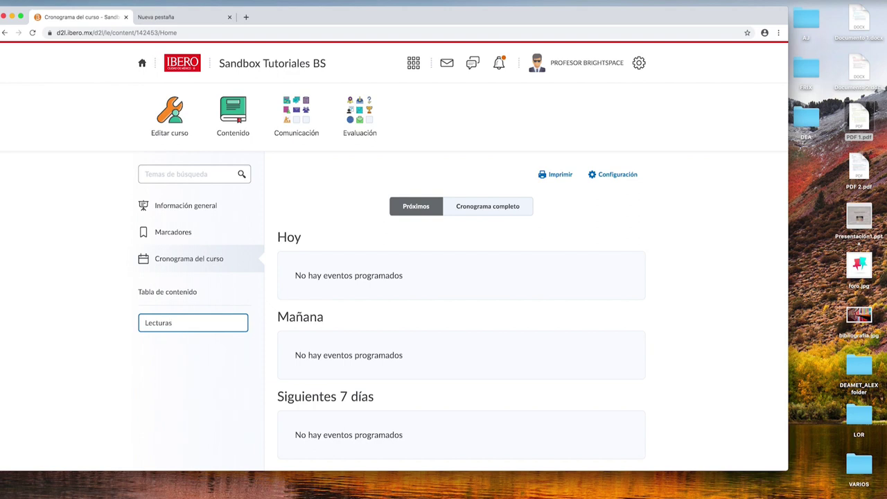
text(Lecturas)
key(Return)
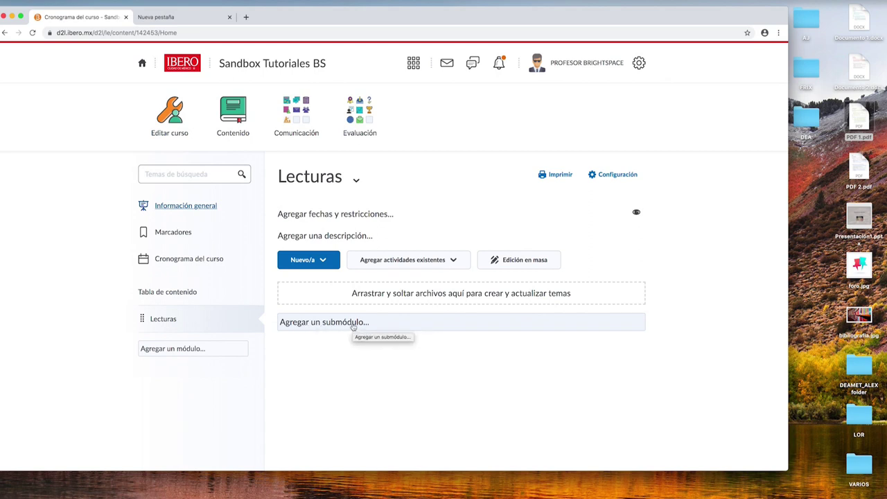
Add a submodule named "Lecturas tema 1" inside the Lecturas module.
click(353, 324)
text(Le)
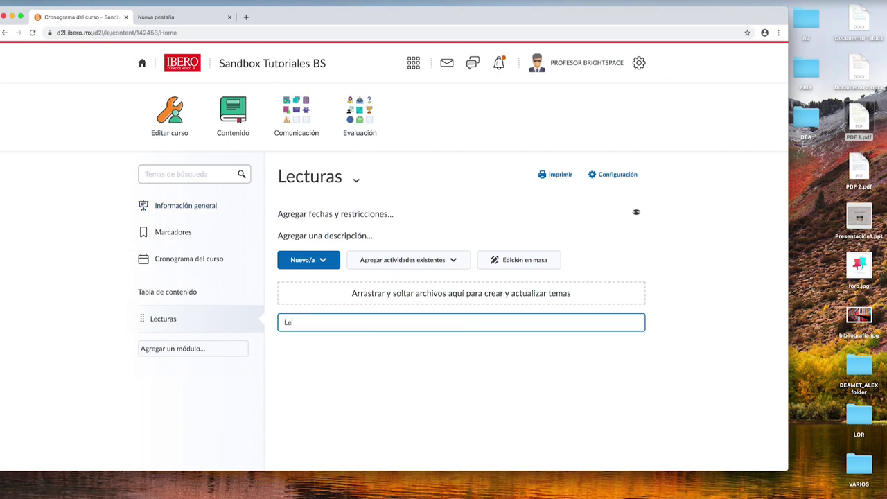
text(cturas tema 1)
key(Return)
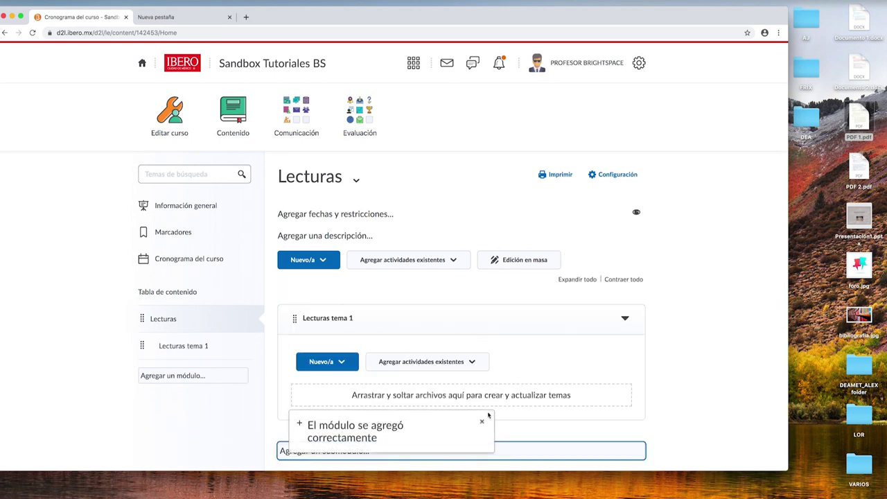
Review the types of new content that can be added to the Lecturas module.
scroll(158, 311, down, 1)
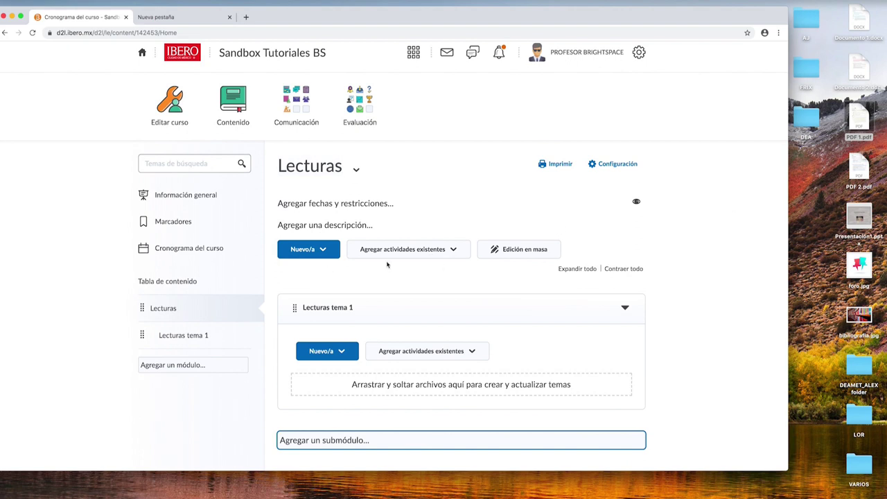
click(324, 250)
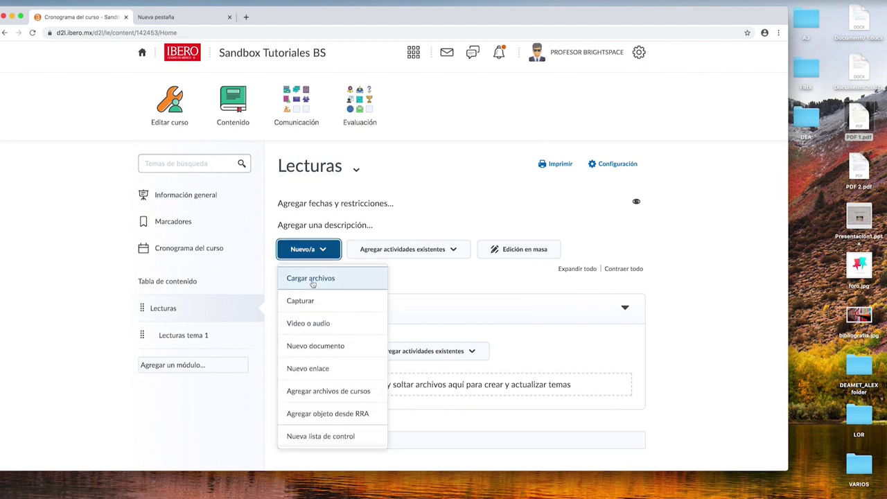
click(754, 263)
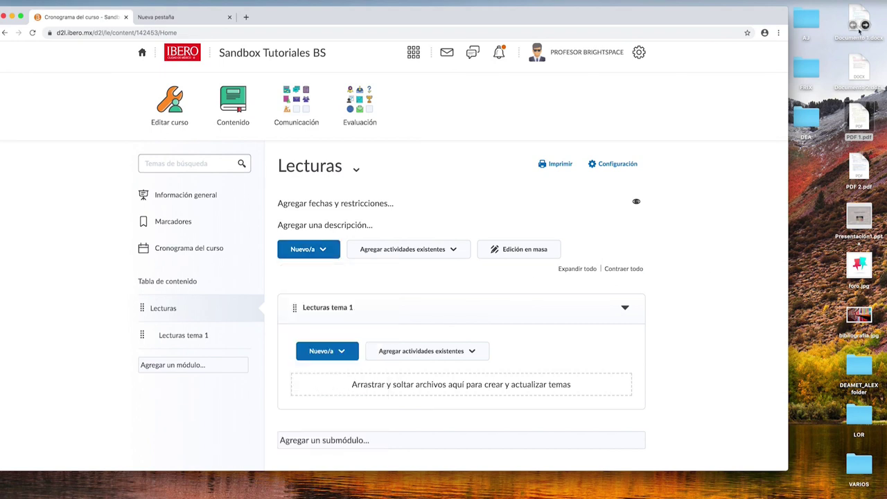
Upload the desktop presentation file Presentación1 directly into the Lecturas module, outside its submodule.
drag(858, 217, 351, 292)
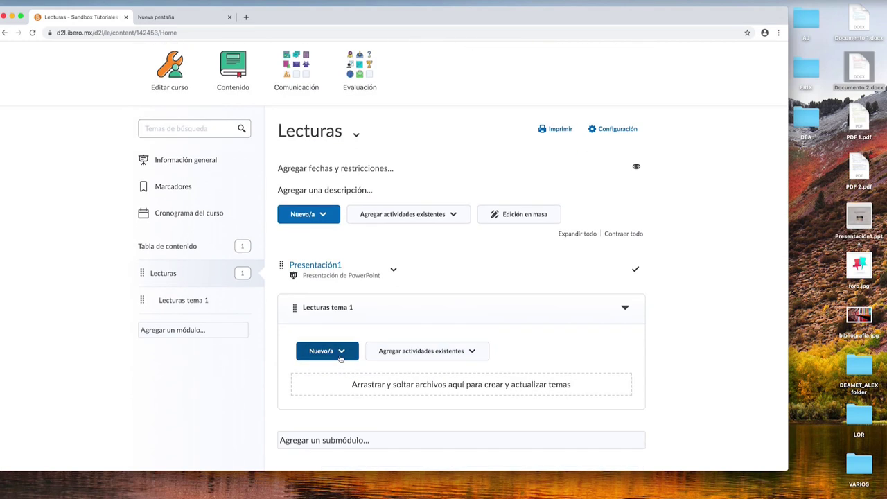
View the available sources for uploading a file to the Lecturas tema 1 submodule, then cancel the upload.
click(340, 351)
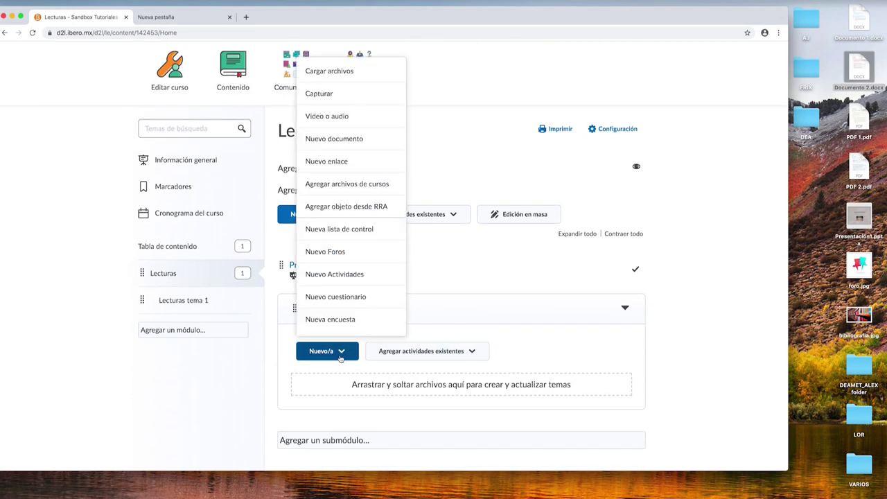
click(342, 69)
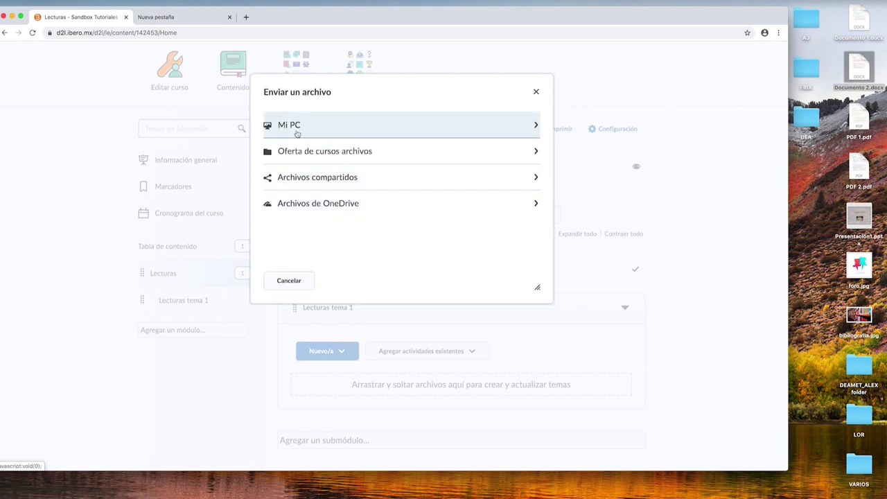
click(289, 280)
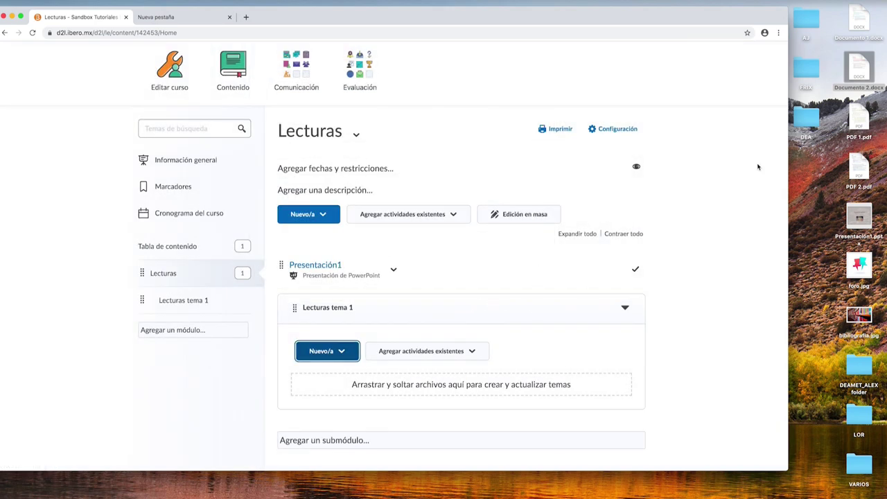
Upload the desktop file Documento 2.docx into the Lecturas tema 1 submodule and dismiss the notification.
drag(859, 71, 381, 383)
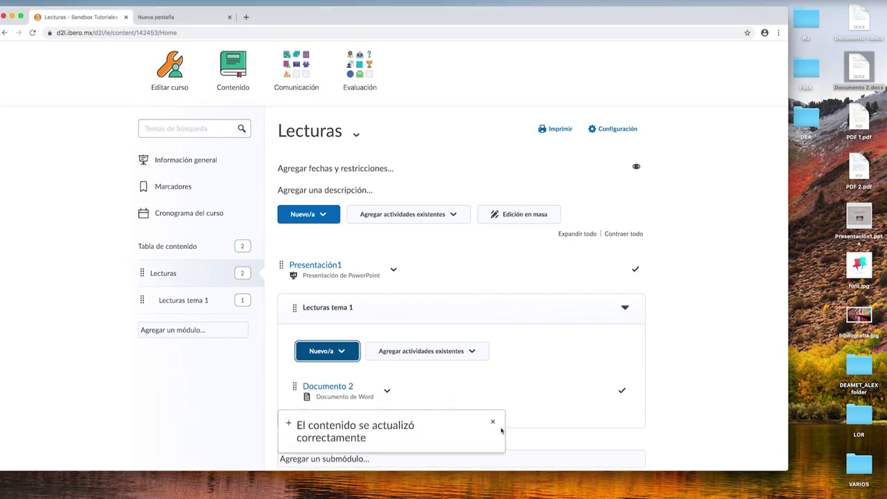
click(493, 424)
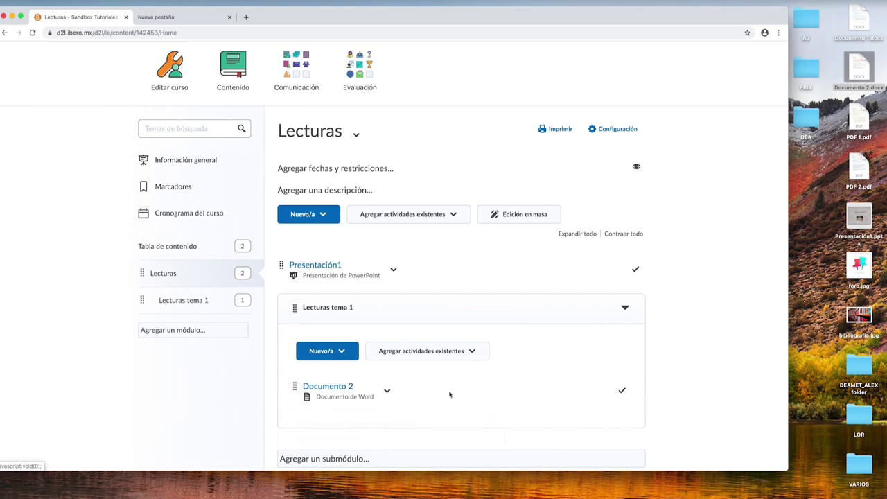
scroll(259, 344, down, 1)
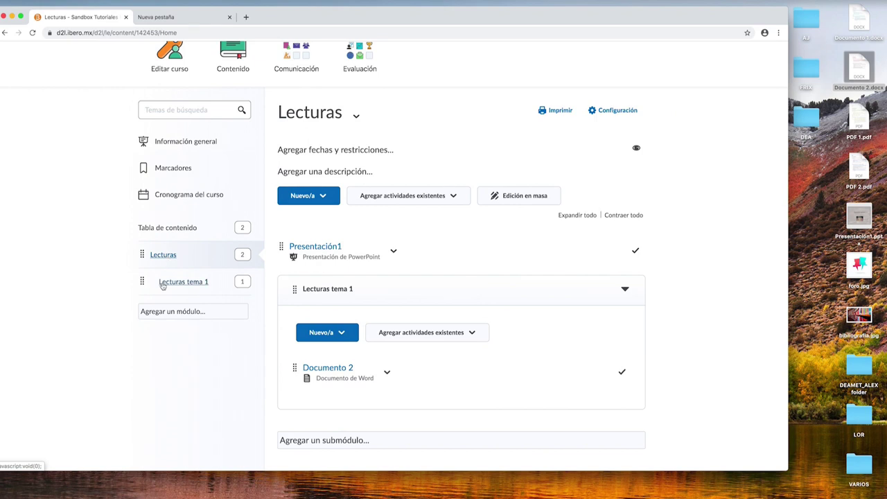
Review the date and publication condition options of the Lecturas module and close them.
click(294, 152)
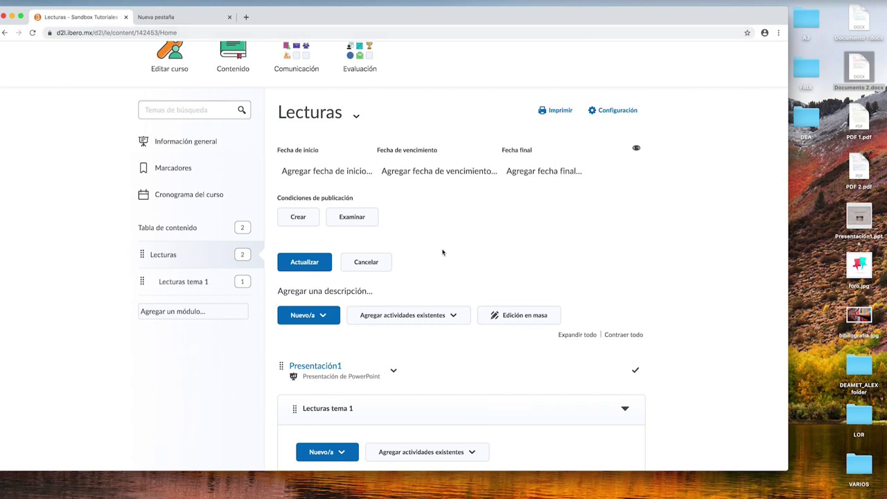
click(305, 264)
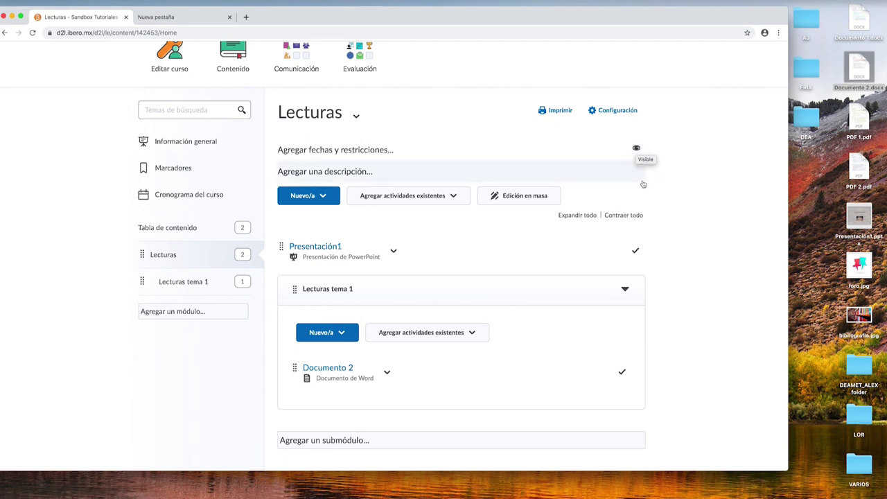
Set the Lecturas tema 1 submodule to Oculto, return it to Visible and dismiss the notification.
click(180, 288)
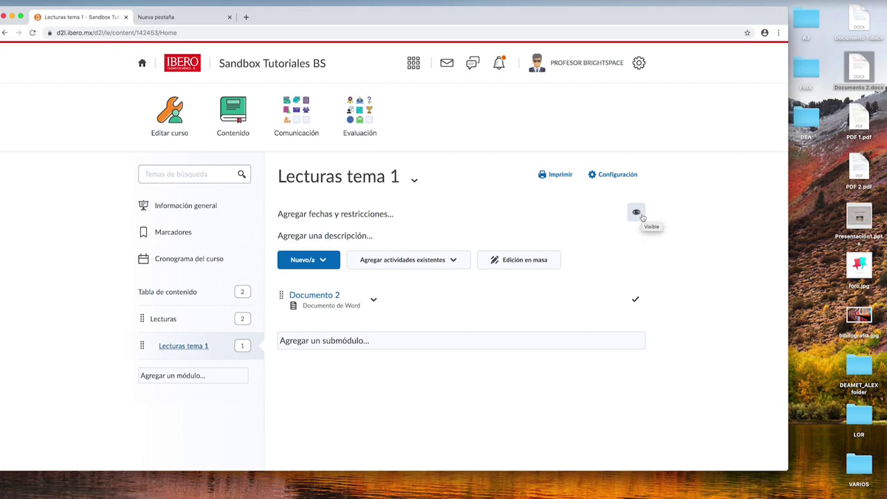
click(636, 217)
click(639, 215)
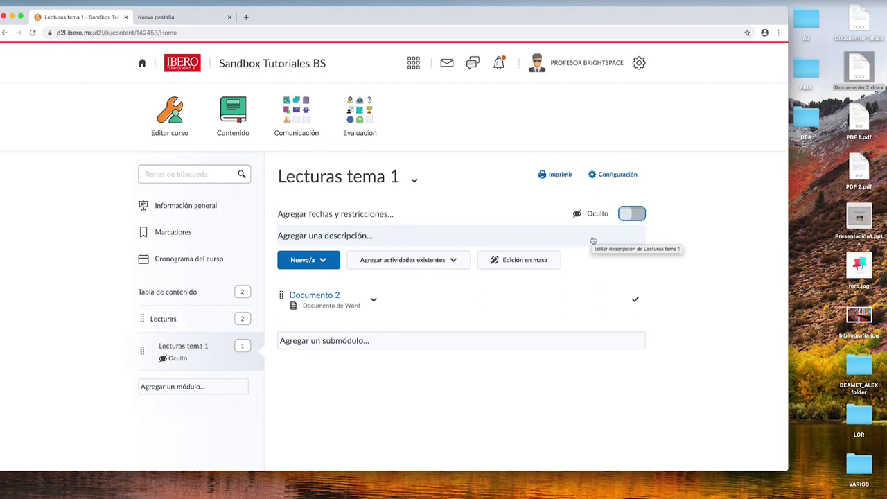
click(621, 216)
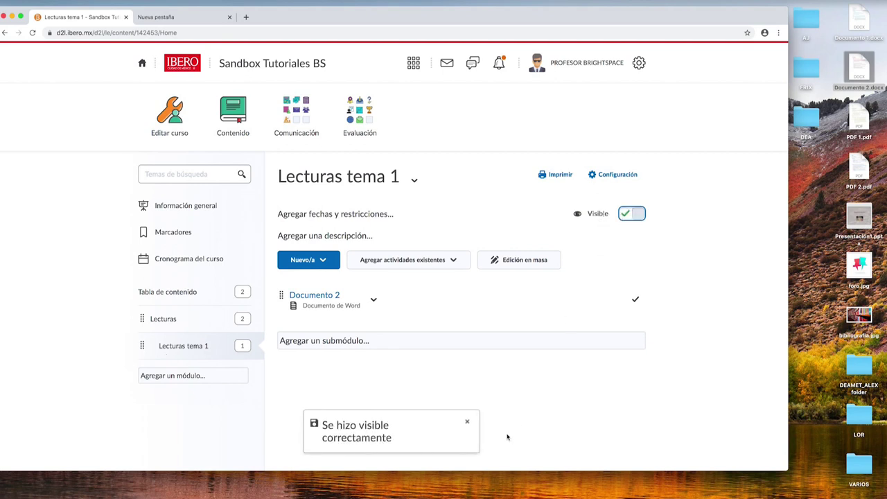
click(469, 421)
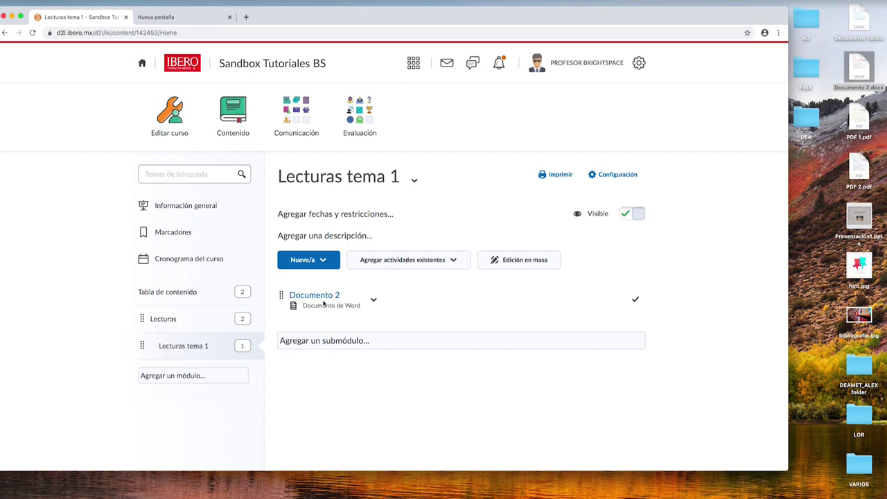
Review the bulk editing options for Documento 2 in the Lecturas tema 1 submodule and finish editing.
click(531, 259)
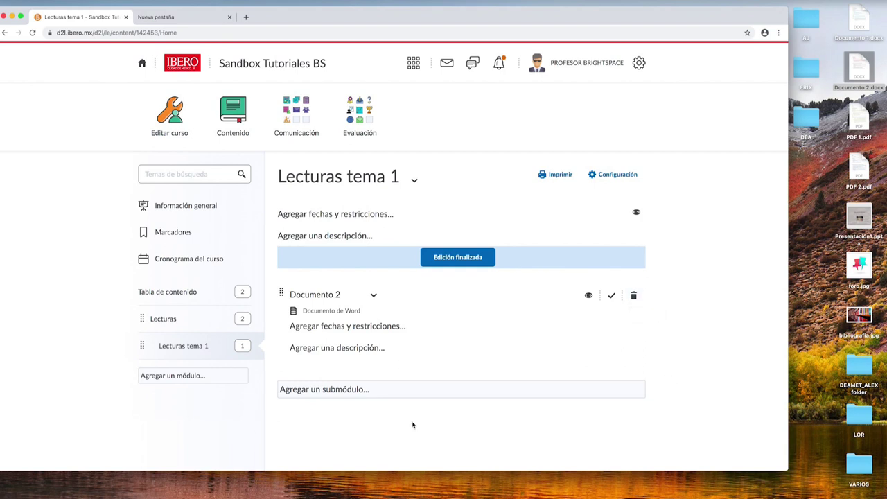
click(438, 260)
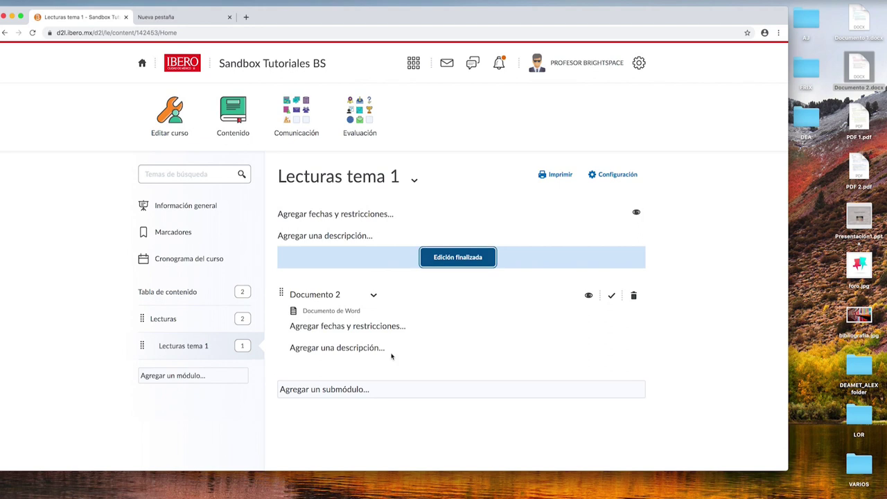